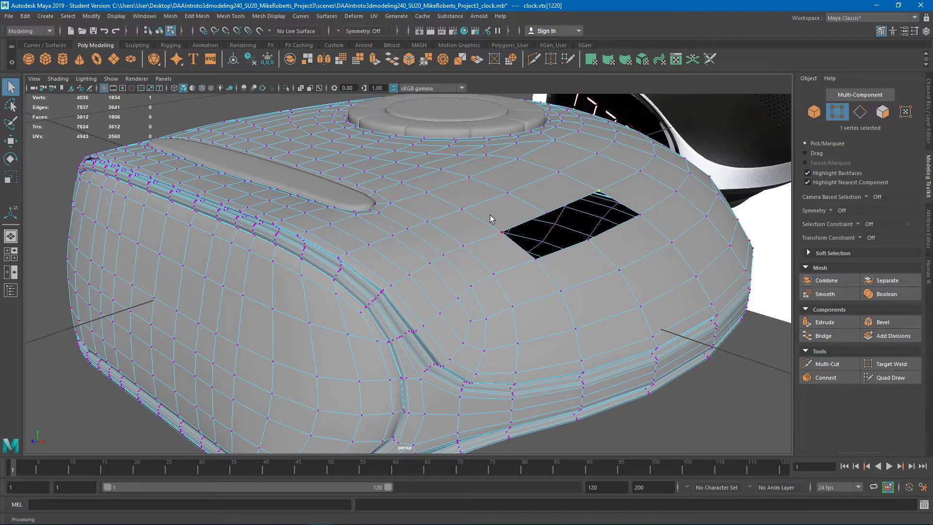
Step: Select the edge loop along the groove around the clock body's upper shell and try to move it along X
alt+drag(521, 286, 454, 269)
alt+middle_drag(454, 268, 481, 294)
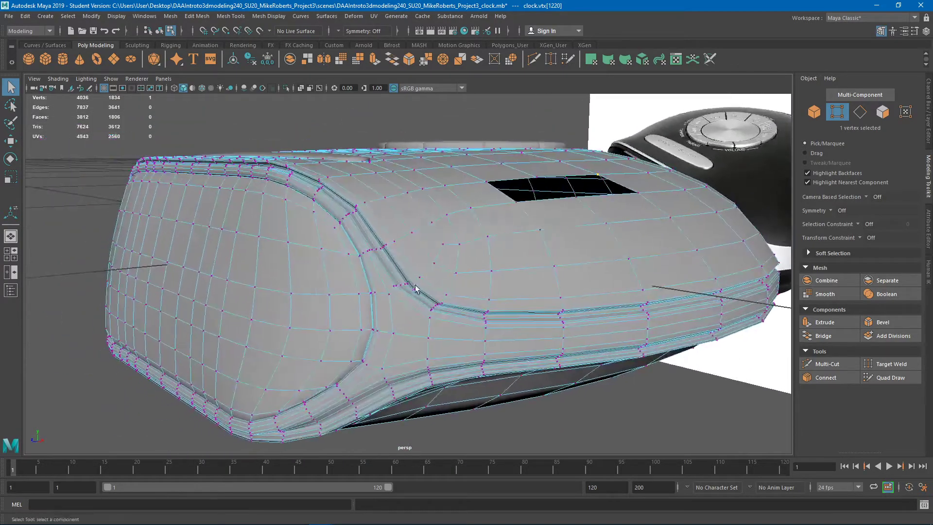
alt+right_drag(417, 287, 508, 333)
right_drag(407, 233, 337, 228)
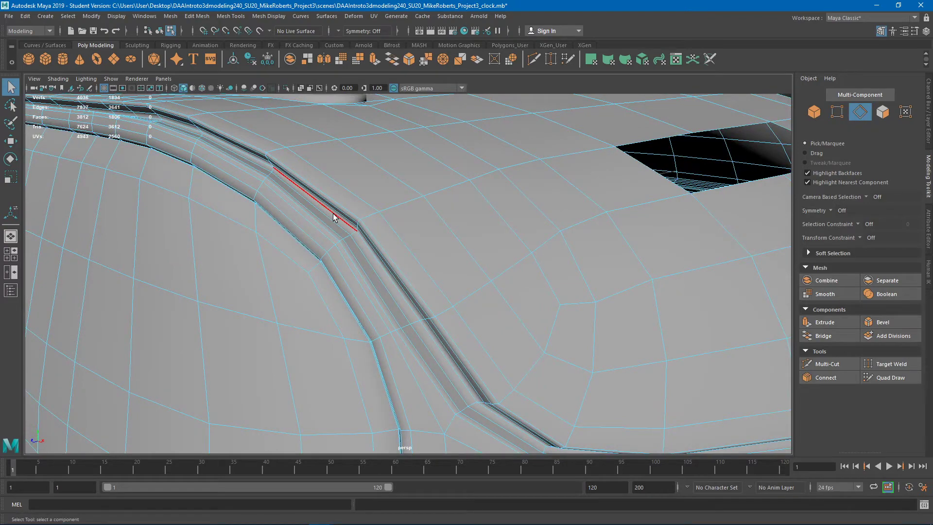
double_click(333, 214)
alt+drag(333, 214, 383, 240)
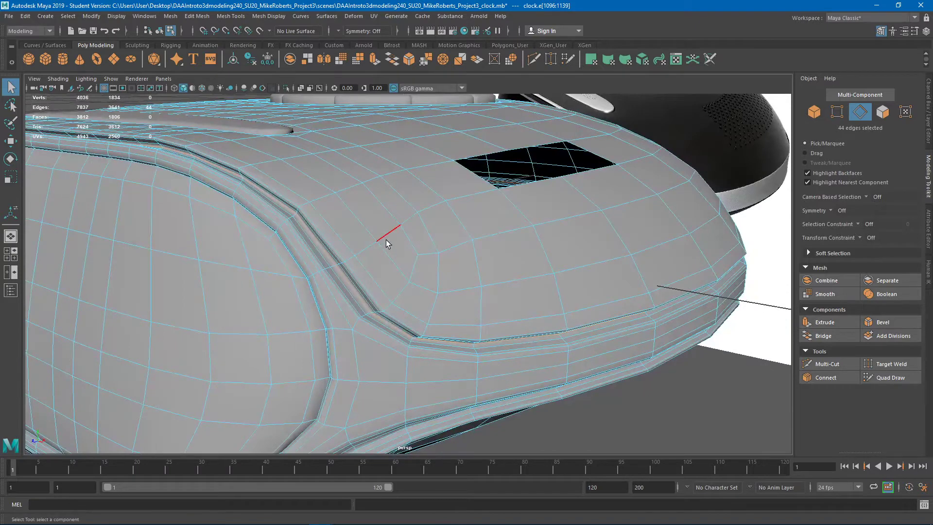
key(w)
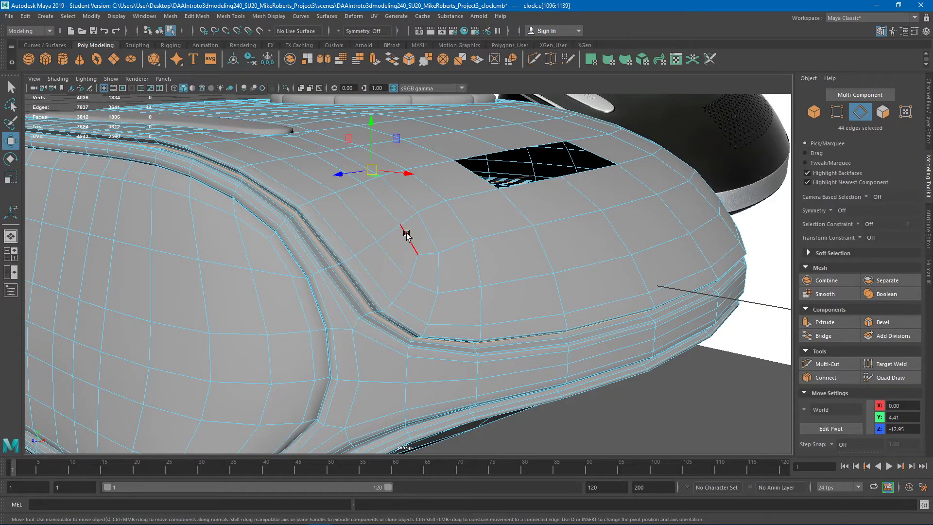
mouse_move(403, 175)
mouse_down()
mouse_move(427, 175)
mouse_move(403, 187)
mouse_up()
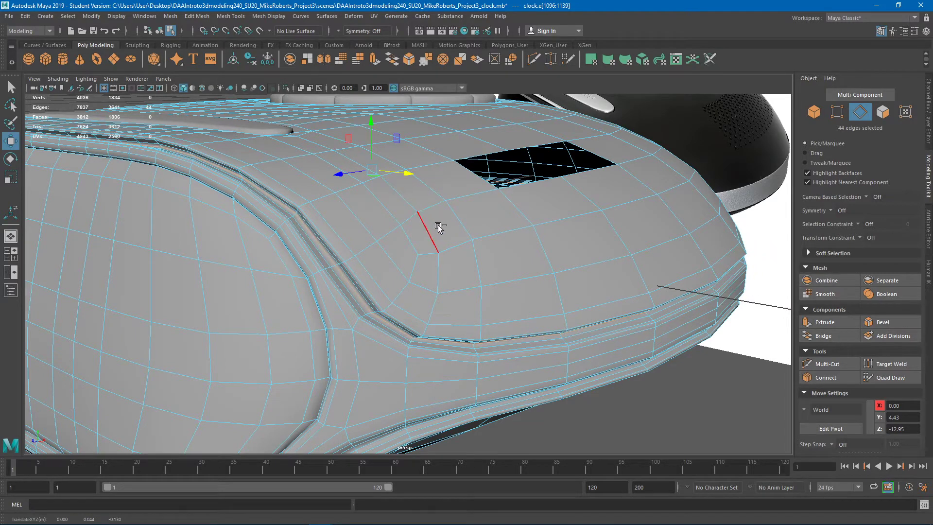
key(ctrl+z)
Step: Apply the Transform component operation to the selected edge loop and push the edges along their local Z axis
click(197, 17)
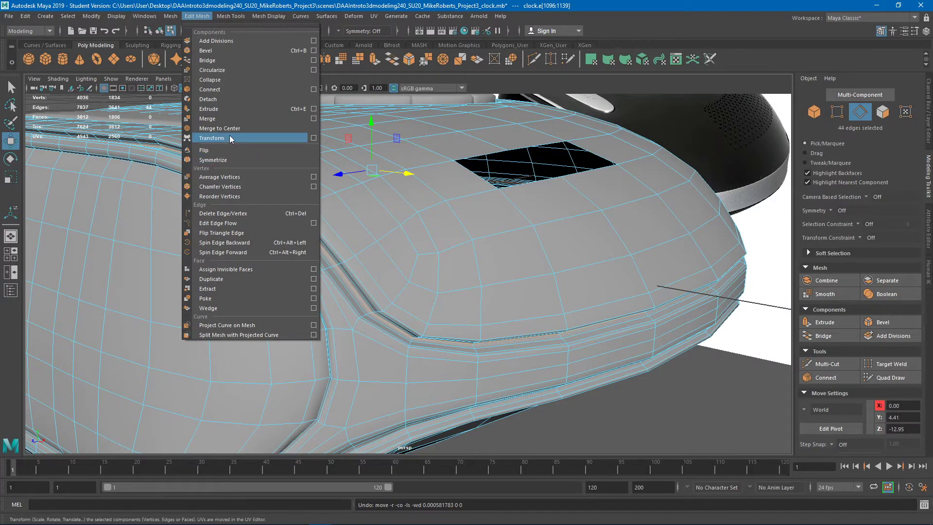
click(229, 138)
alt+drag(625, 225, 471, 223)
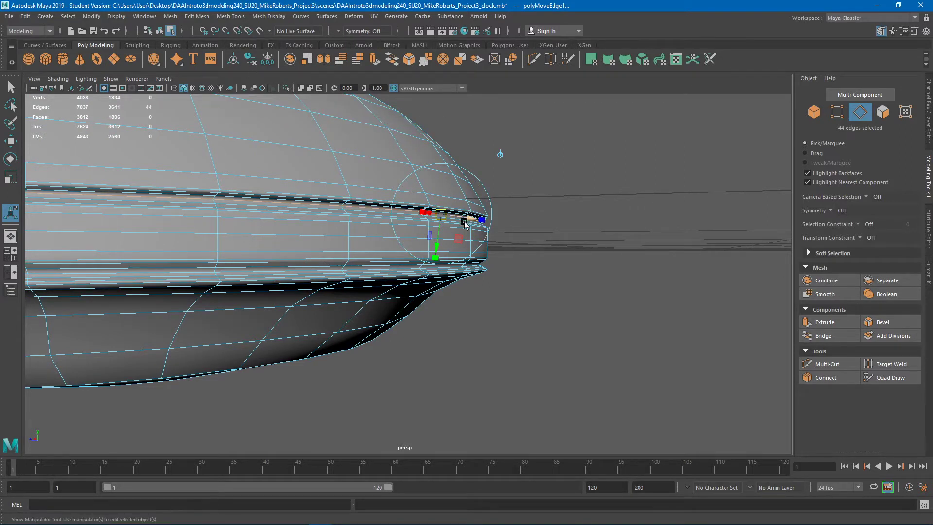
alt+drag(474, 219, 475, 234)
drag(464, 199, 506, 220)
alt+right_drag(506, 221, 314, 210)
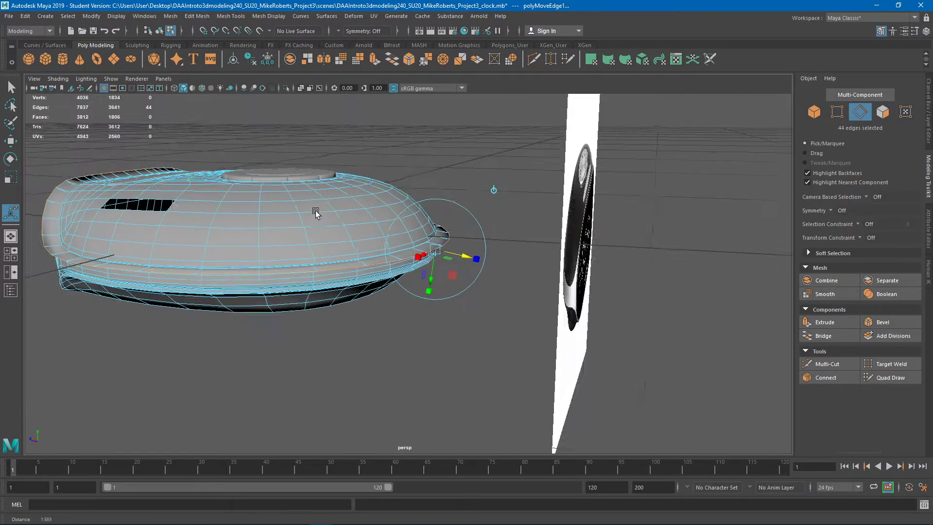
alt+drag(314, 211, 347, 236)
alt+middle_drag(348, 236, 432, 222)
alt+drag(321, 311, 384, 262)
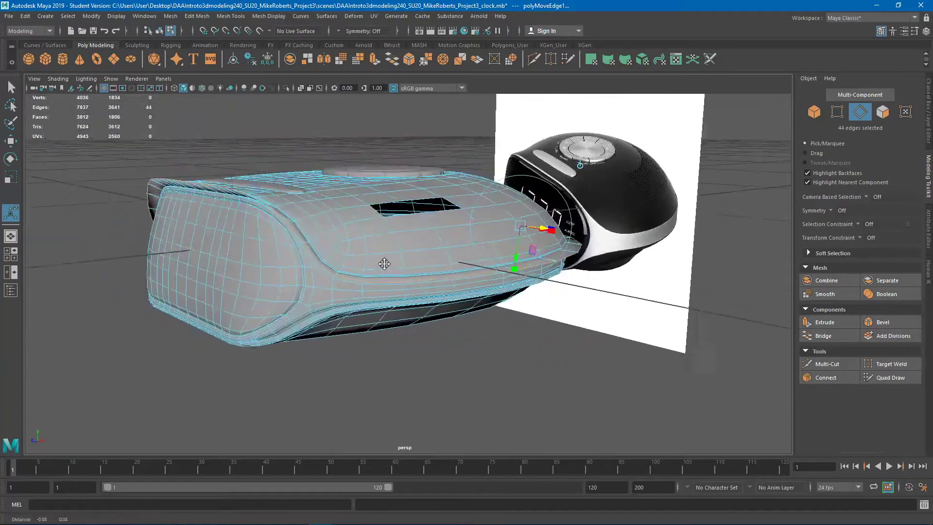
alt+right_drag(383, 262, 403, 265)
alt+middle_drag(403, 265, 452, 271)
alt+drag(451, 271, 459, 290)
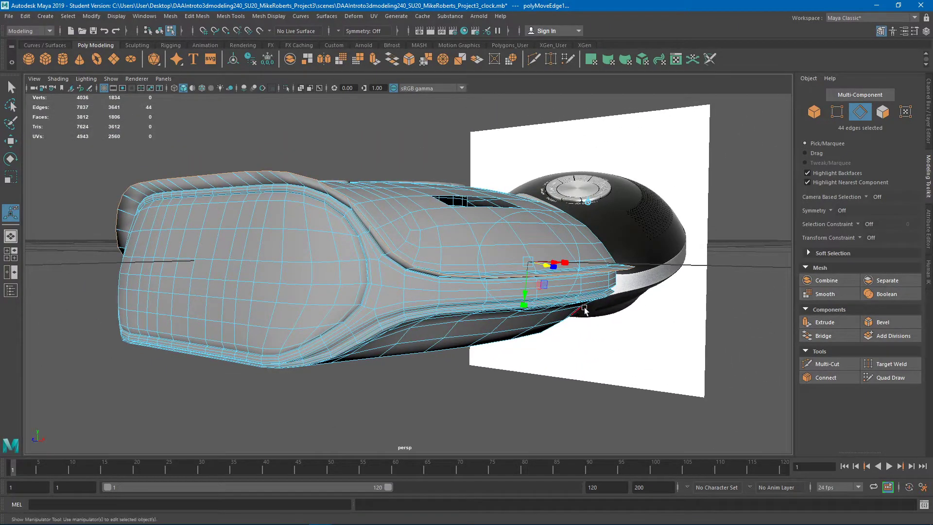
Step: Check the Move tool's axis orientation setting and undo the edge loop transform
key(w)
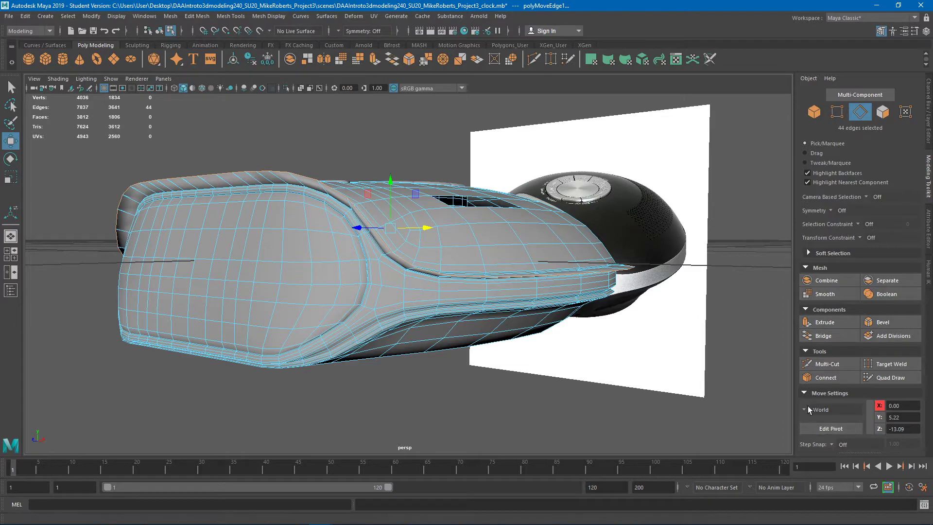
click(820, 433)
click(826, 423)
alt+drag(459, 218, 344, 254)
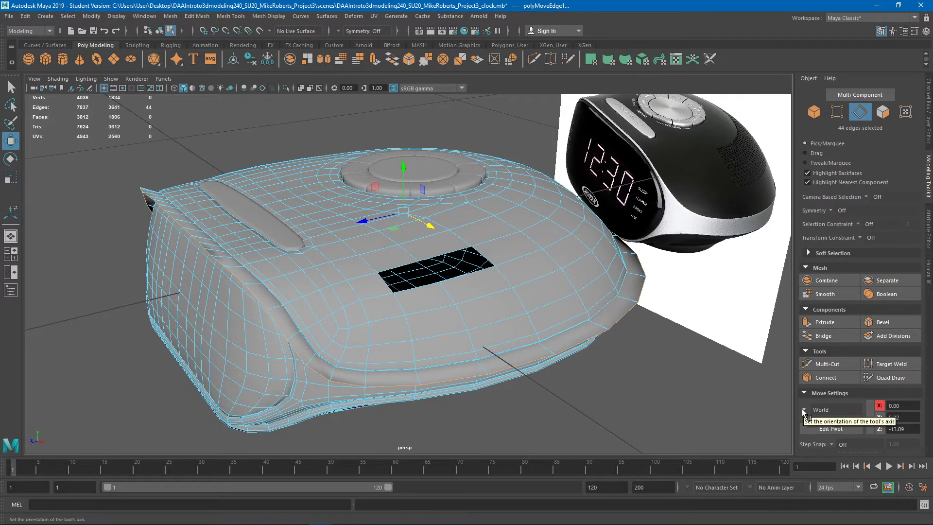
alt+drag(546, 323, 284, 261)
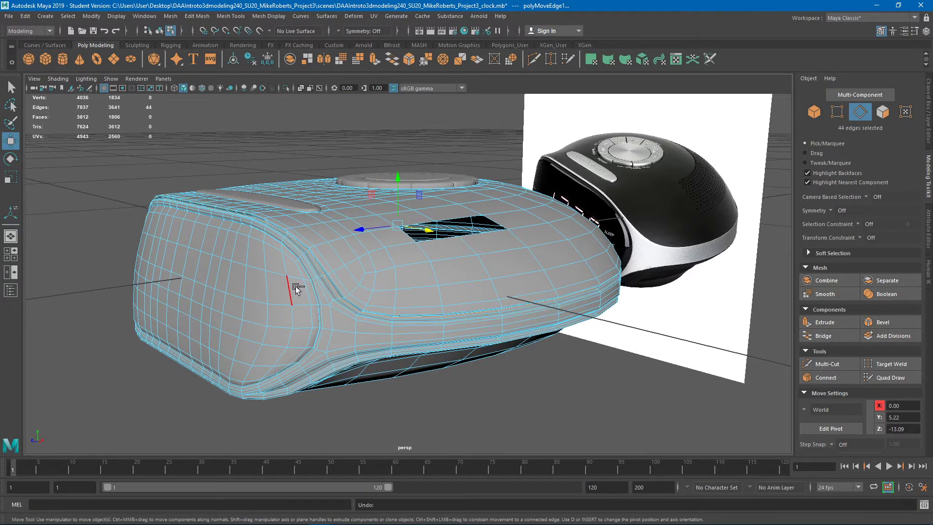
alt+drag(296, 285, 437, 331)
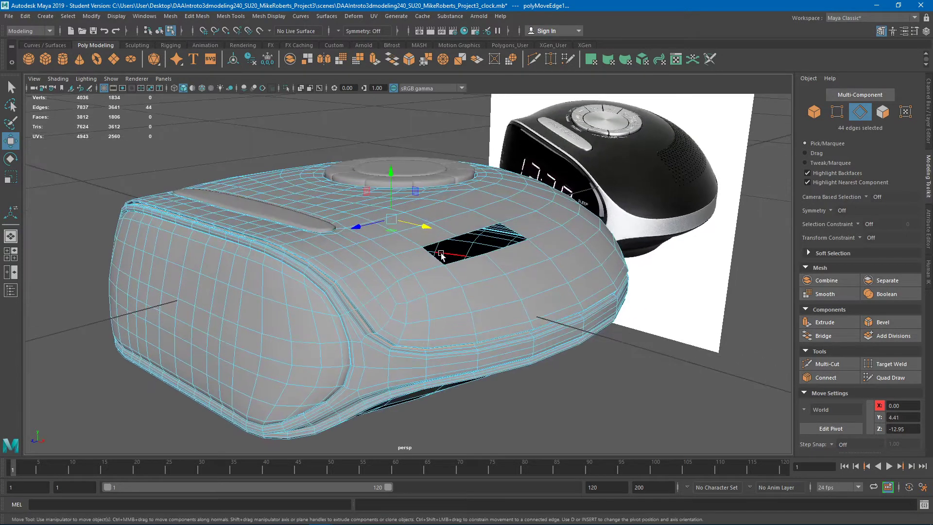
Step: Try to shift the selected groove edge loop along the Y axis with the Move tool
drag(392, 174, 387, 376)
alt+drag(441, 270, 456, 304)
click(197, 16)
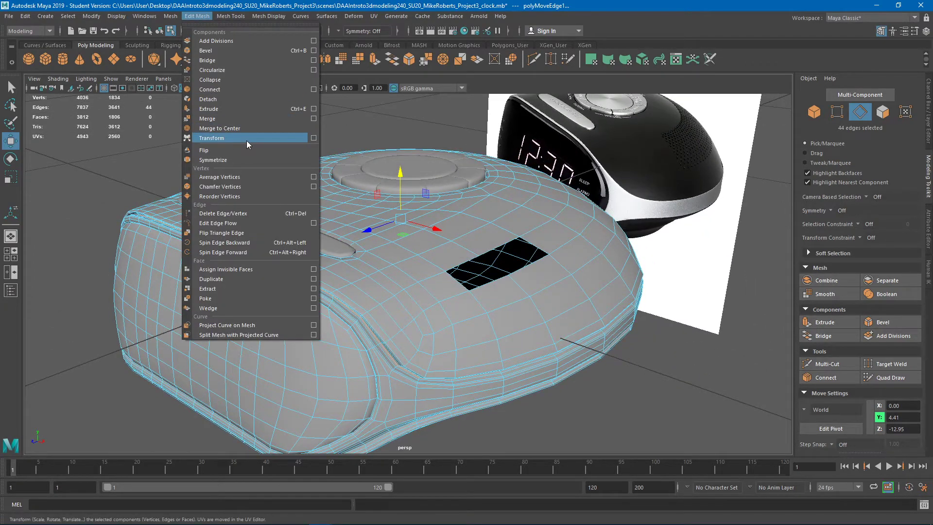
click(489, 256)
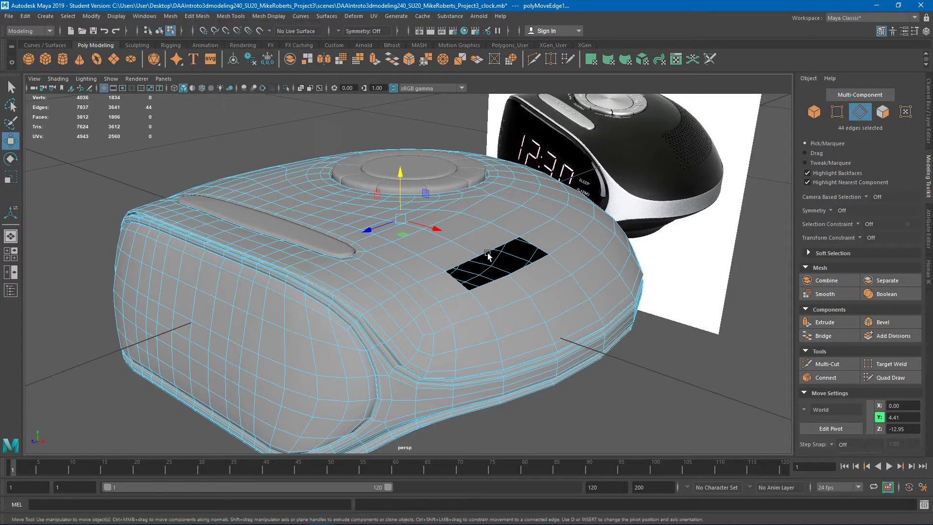
alt+drag(488, 255, 471, 261)
Step: Switch to object selection, select the clock's buttons object and frame its round dial
alt+drag(704, 393, 422, 219)
right_drag(419, 218, 437, 201)
click(426, 220)
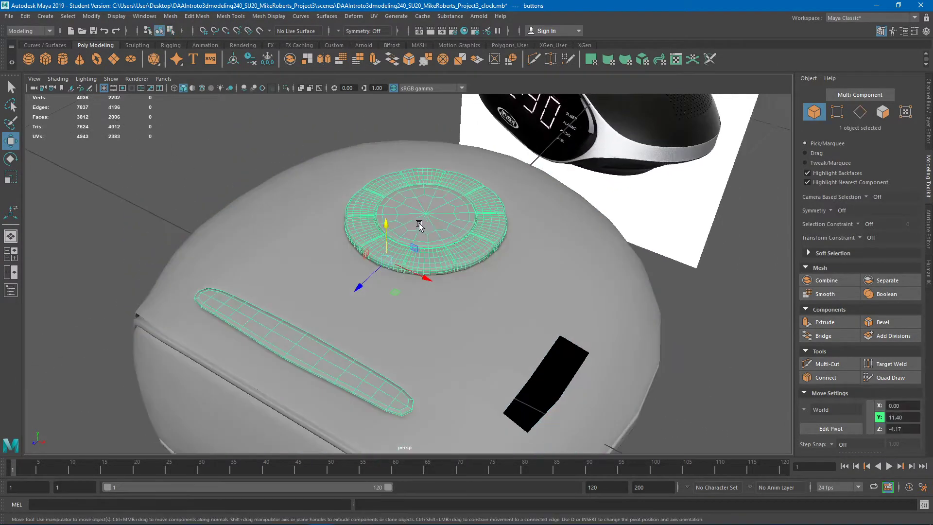
key(f)
scroll(462, 291, up, 5)
alt+drag(477, 294, 446, 277)
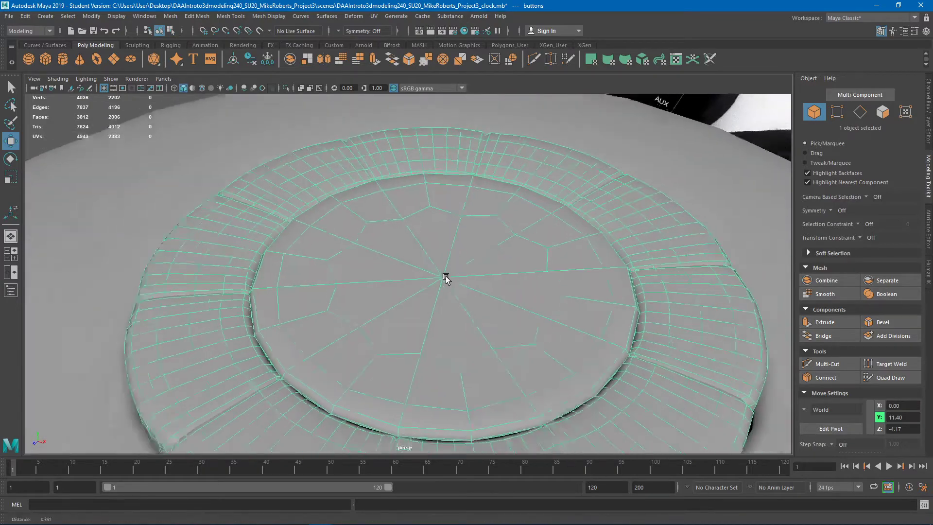
Step: Select the ten innermost faces of the round dial and extract them from the buttons object
scroll(428, 260, down, 4)
right_drag(408, 232, 410, 250)
click(422, 217)
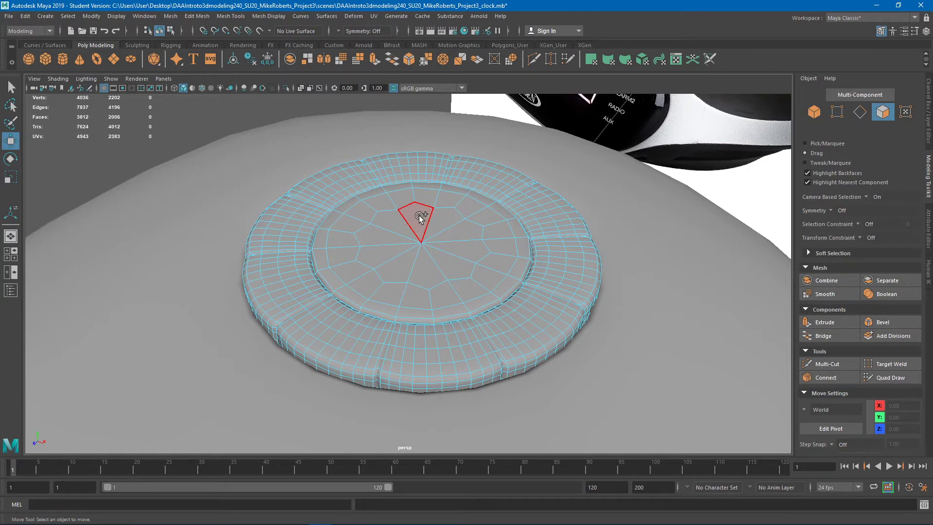
mouse_move(419, 215)
mouse_down()
mouse_move(417, 269)
mouse_move(420, 224)
mouse_up()
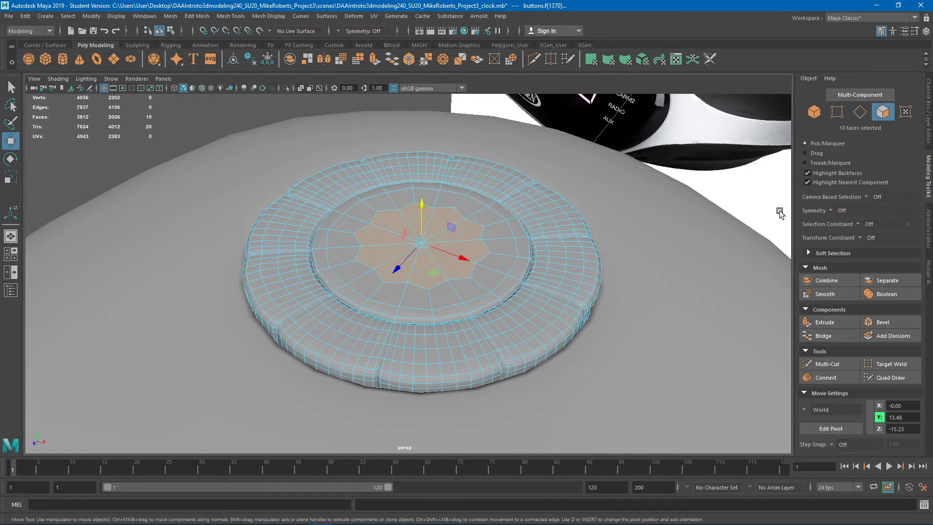
click(196, 16)
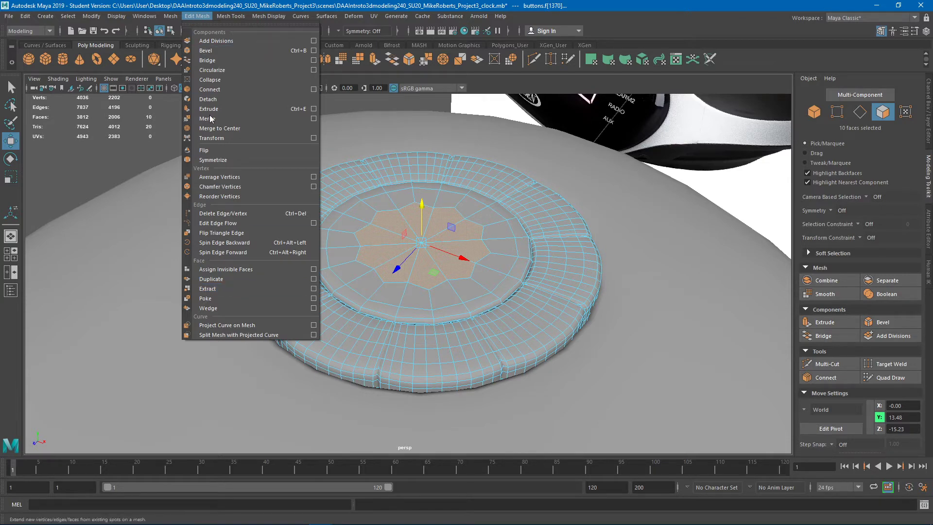
click(204, 288)
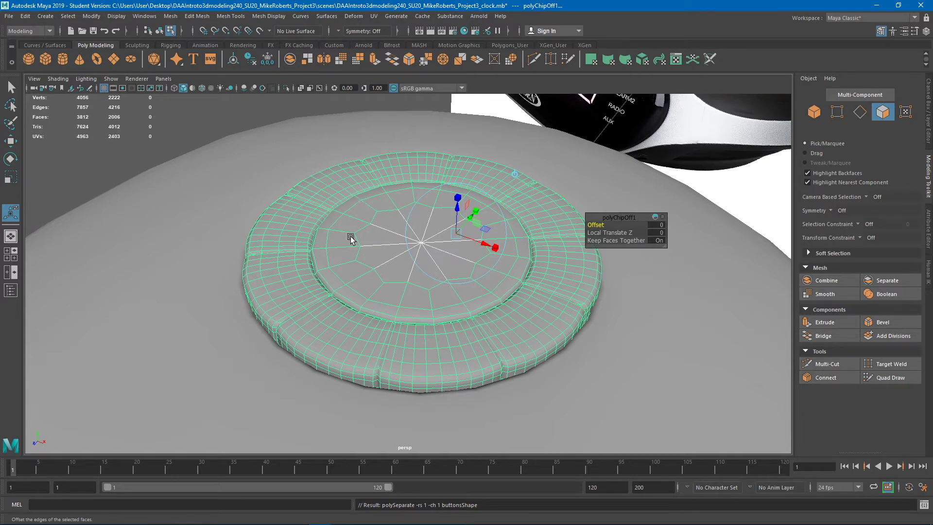
key(q)
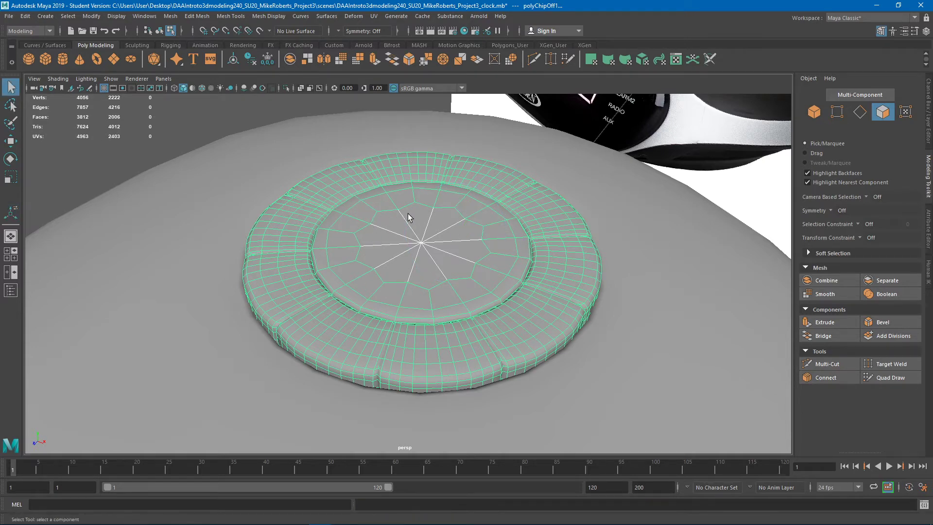
Step: Select the extracted dial faces as an object and raise it above the clock to Y 11.94
right_drag(413, 217, 455, 205)
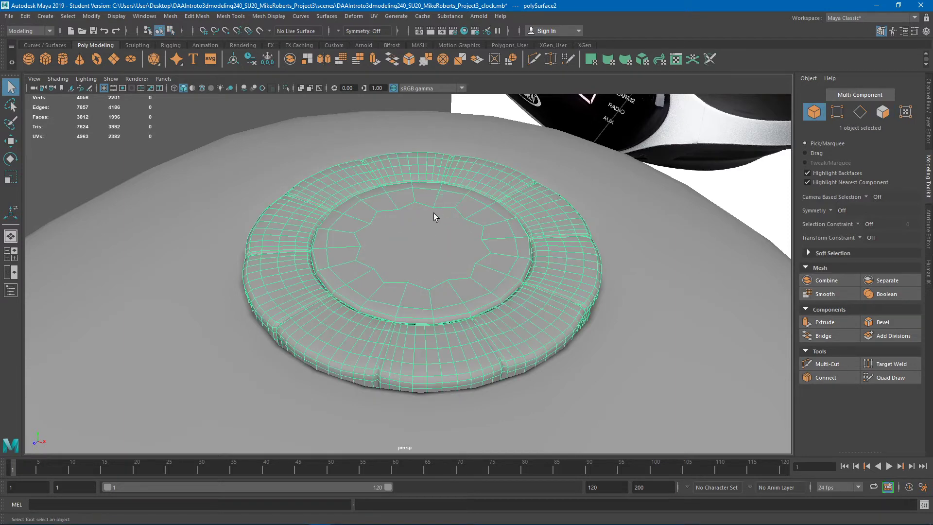
click(428, 238)
key(w)
alt+right_drag(472, 225, 383, 225)
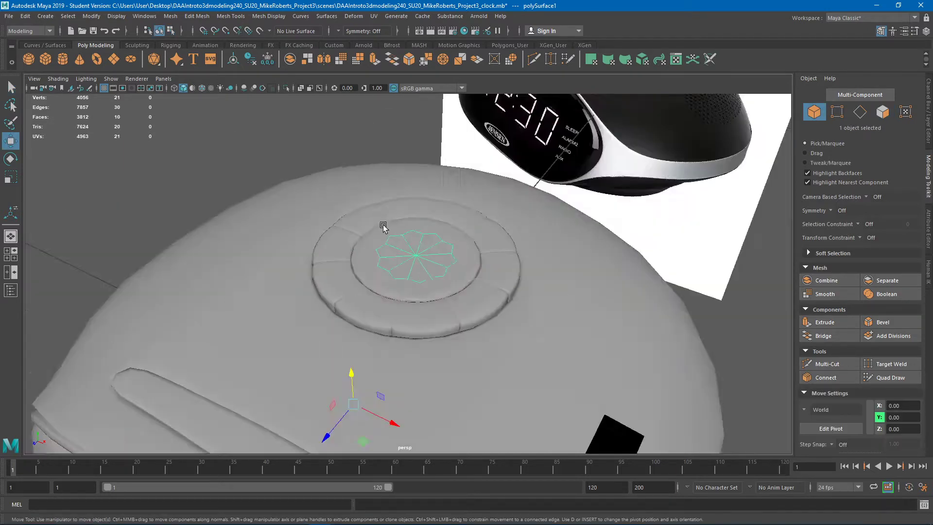
alt+drag(383, 225, 379, 191)
drag(369, 348, 368, 262)
alt+drag(443, 253, 441, 229)
click(440, 234)
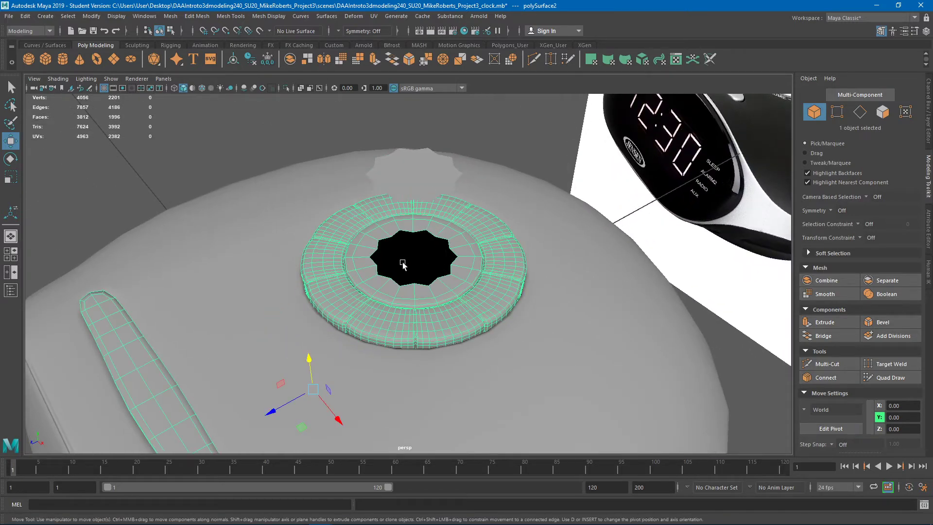
alt+drag(403, 264, 428, 251)
click(441, 165)
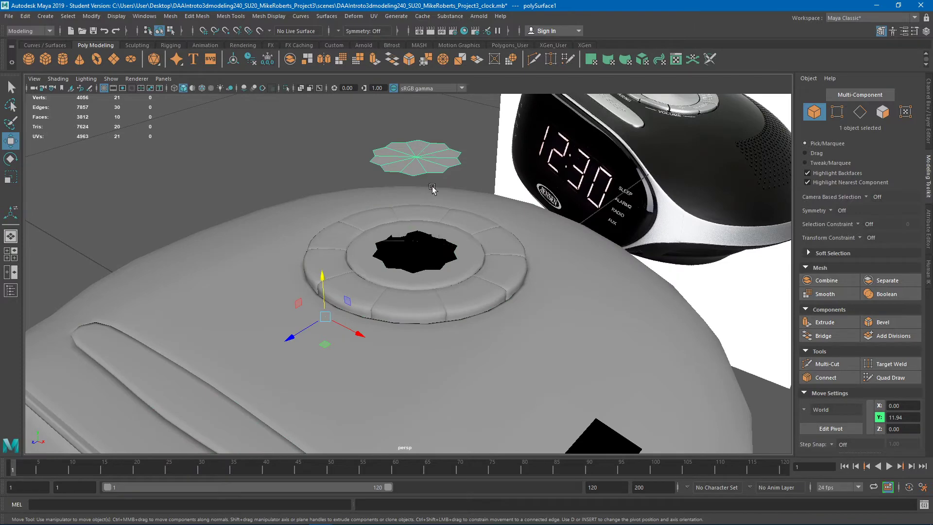
Step: Undo the move and the extraction of the dial's centre faces
key(ctrl+z)
key(ctrl+z)
key(ctrl+z)
key(ctrl+z)
key(ctrl+z)
key(ctrl+z)
key(ctrl+z)
key(ctrl+z)
key(ctrl+z)
key(ctrl+z)
key(ctrl+z)
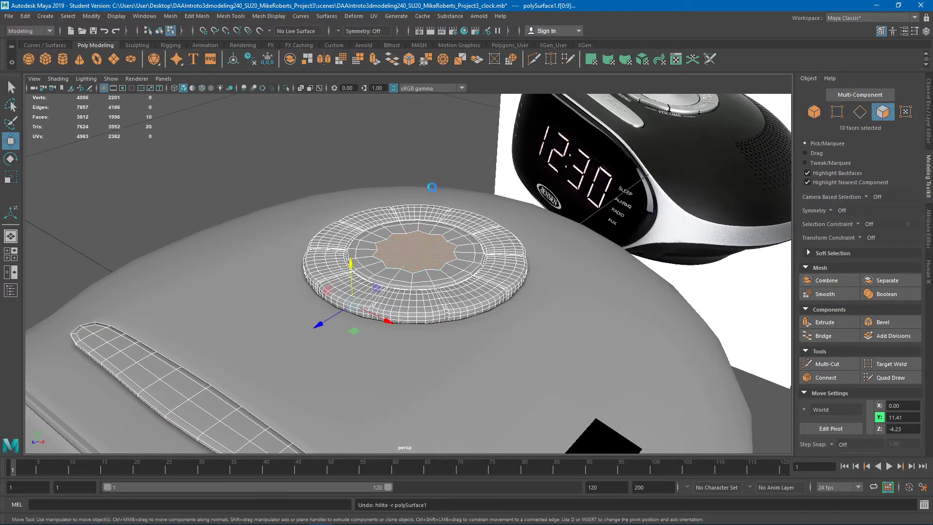
Step: Separate the buttons object into individual pieces and select the round centre piece of the dial
alt+drag(429, 228, 472, 212)
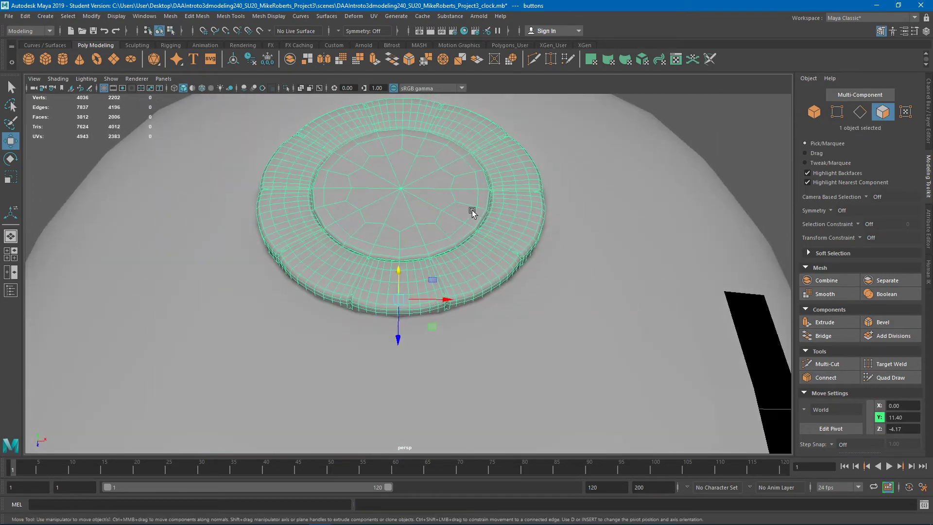
click(888, 281)
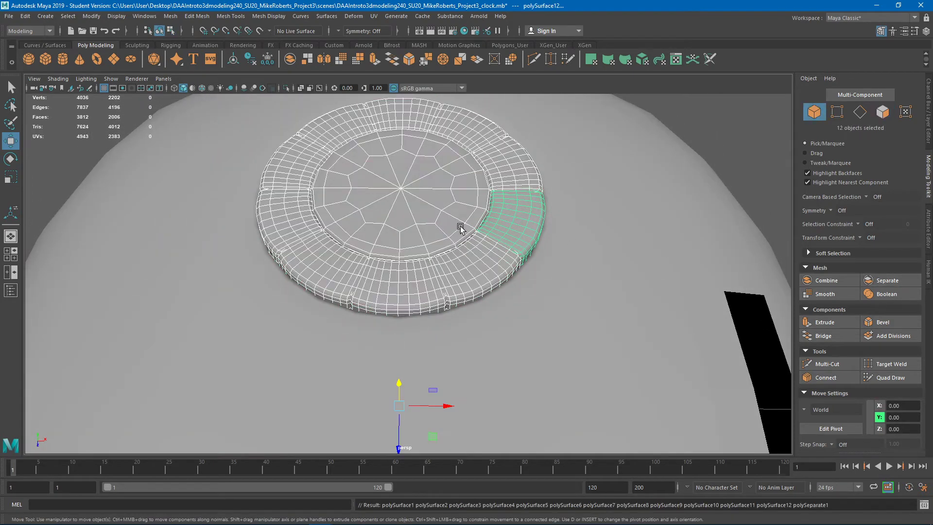
click(448, 208)
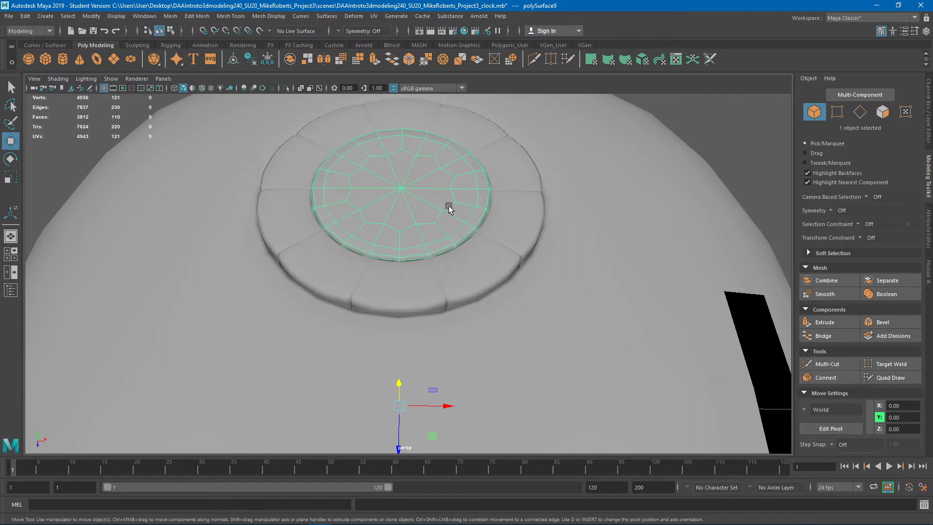
Step: Delete nine of the dial ring's ten segments, keeping only the front one
click(333, 272)
shift+click(291, 213)
shift+click(290, 160)
shift+click(347, 129)
shift+click(401, 113)
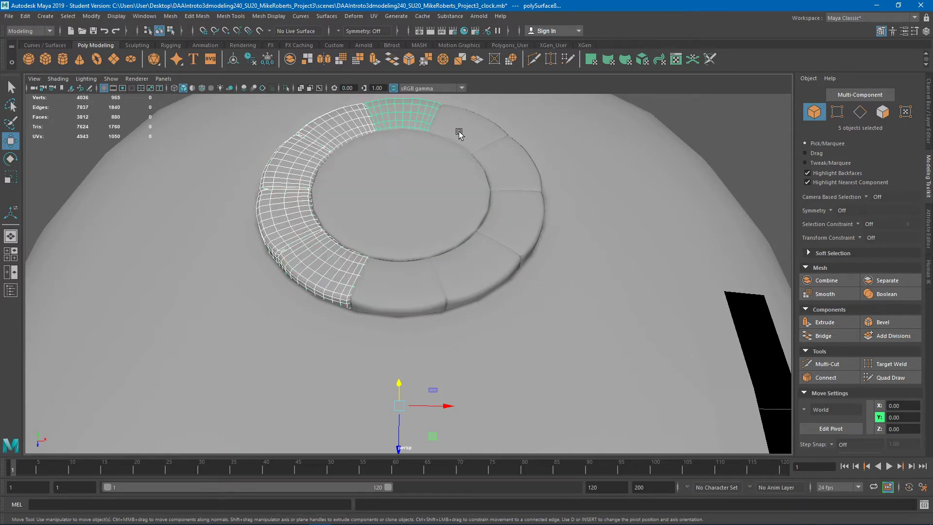
shift+click(459, 134)
shift+click(500, 183)
shift+click(504, 215)
shift+click(462, 276)
key(Delete)
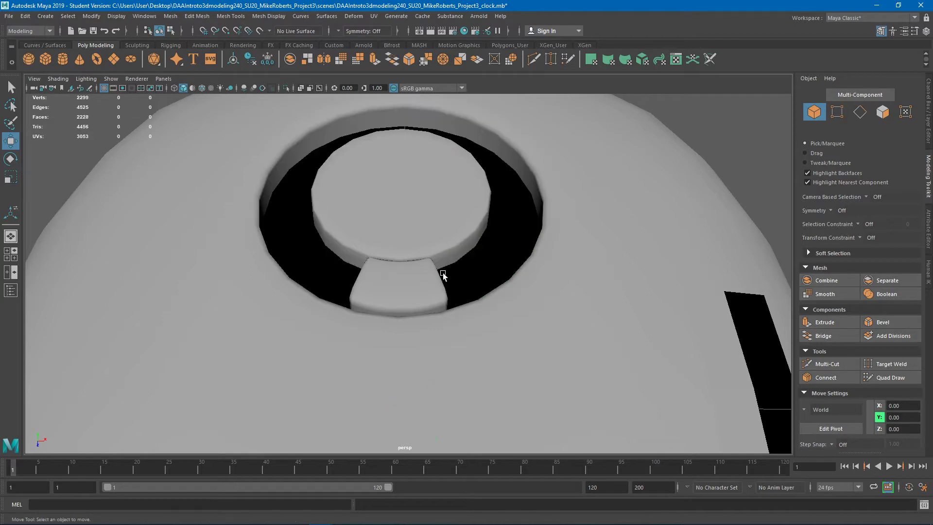
Step: Move the pivot of the front ring segment to the centre of the round dial piece, using snap to points
click(416, 278)
mouse_move(427, 240)
alt+mouse_down()
mouse_move(435, 253)
mouse_move(413, 258)
mouse_move(415, 244)
alt+mouse_up()
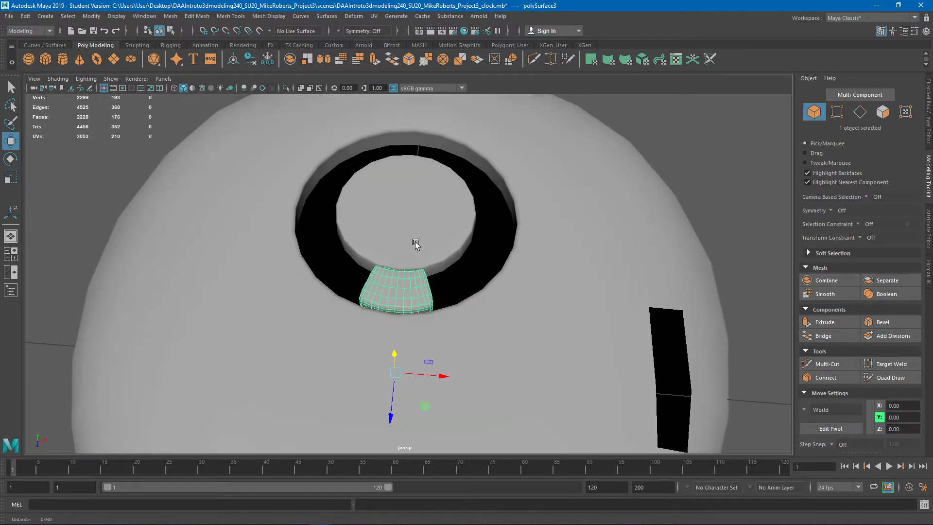
click(824, 429)
drag(392, 412, 416, 369)
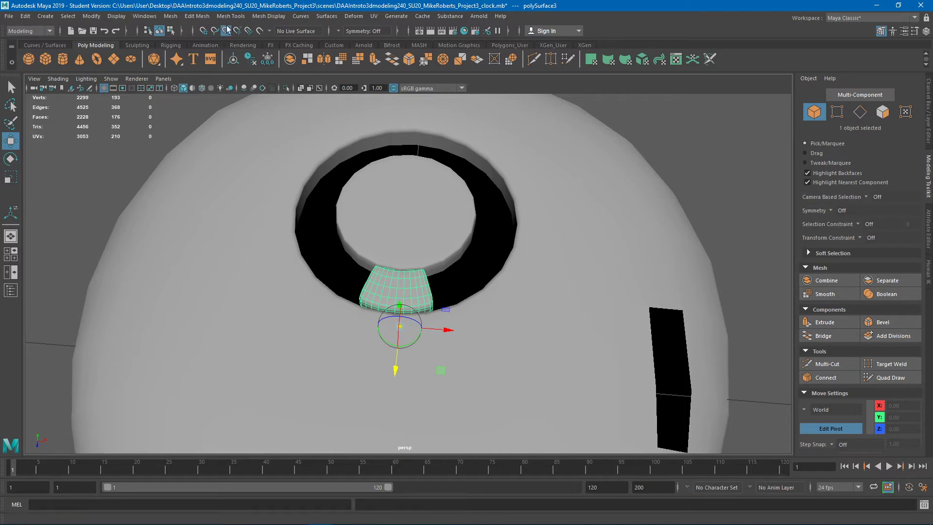
alt+drag(389, 251, 363, 300)
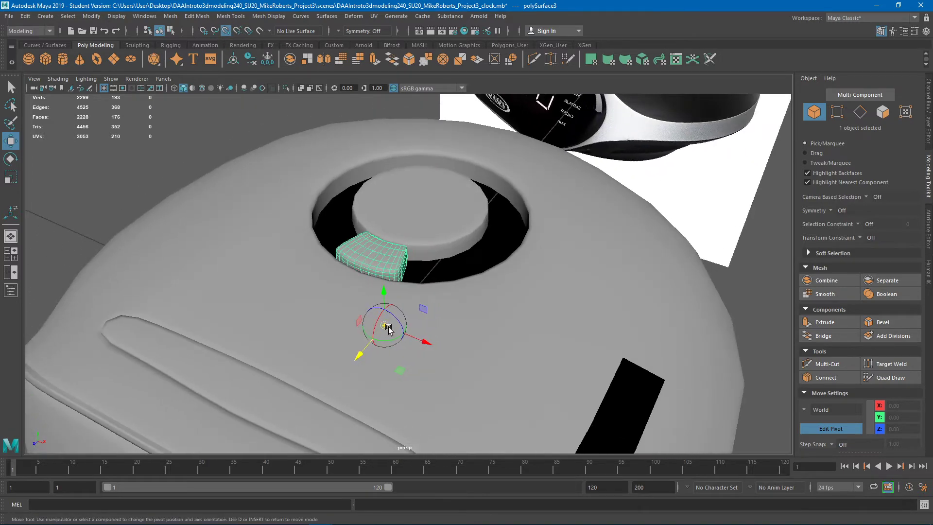
drag(389, 328, 438, 234)
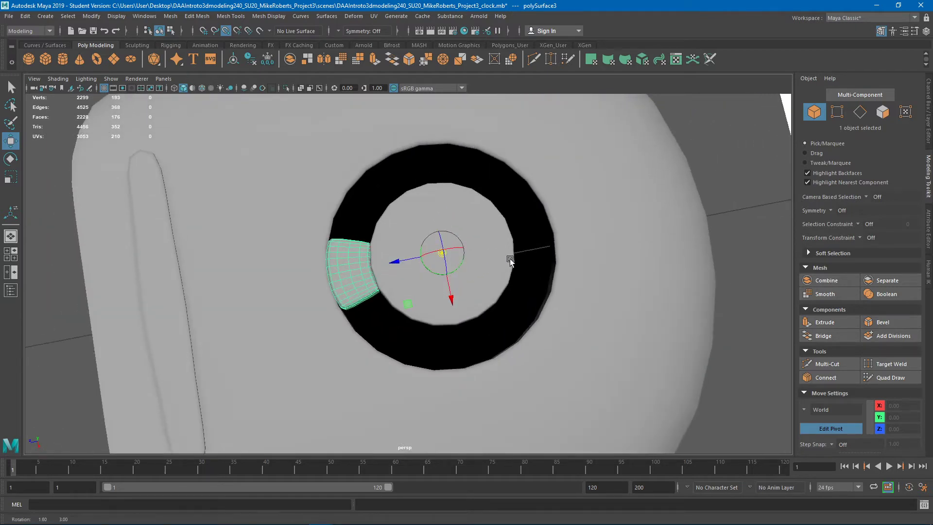
alt+middle_drag(510, 261, 442, 273)
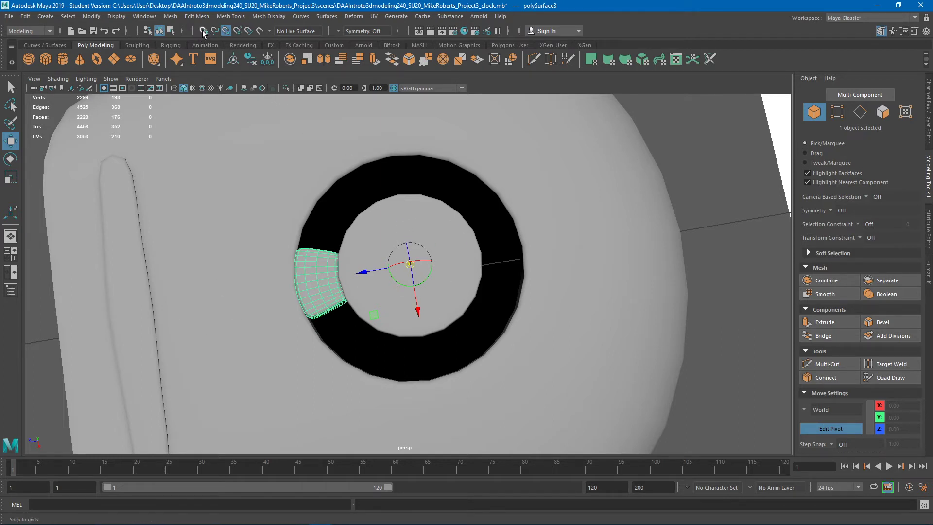
click(228, 32)
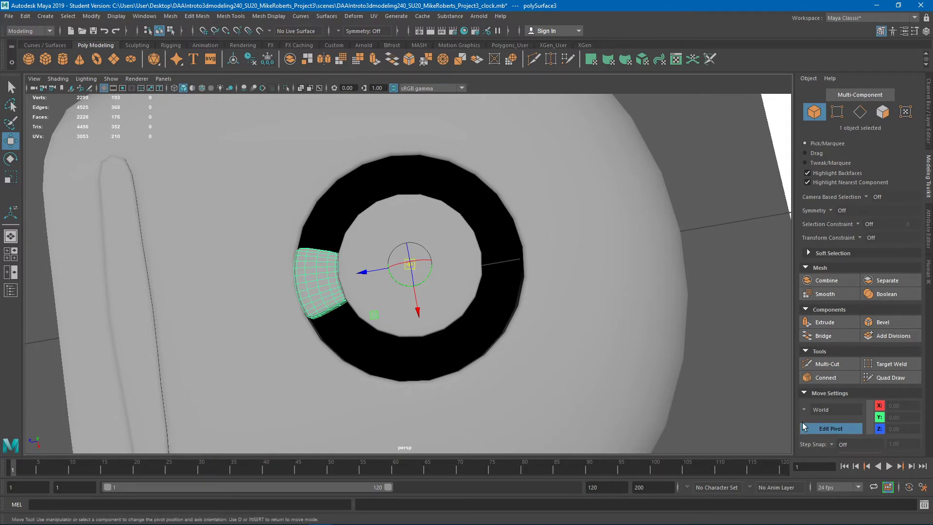
click(819, 430)
Step: Create nine copies of the ring segment with Duplicate Special, rotating each 36 degrees in Y, as Copy geometry grouped under World
alt+drag(420, 303, 200, 140)
click(25, 16)
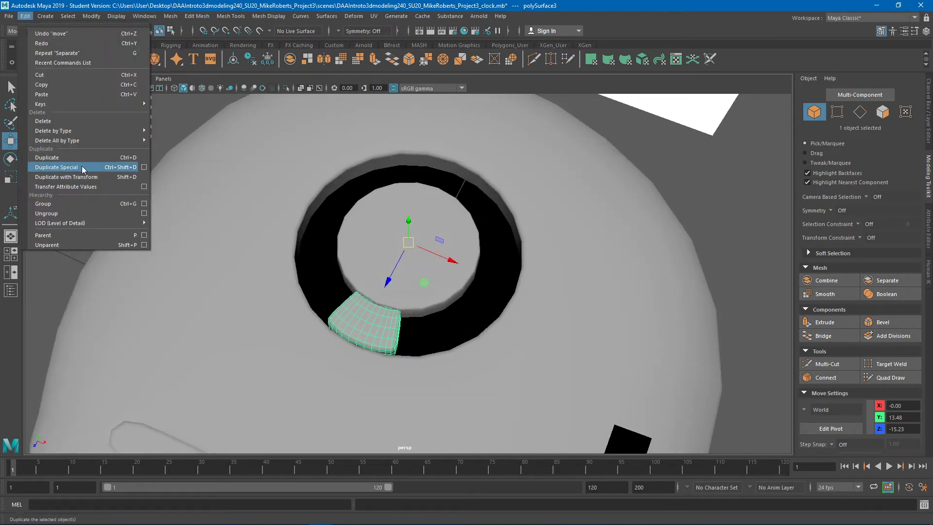
click(144, 167)
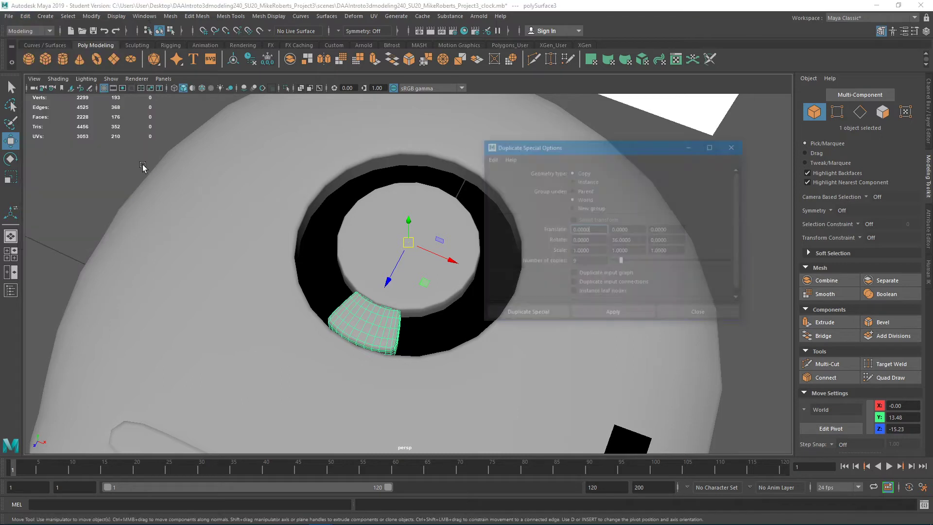
drag(665, 151, 700, 152)
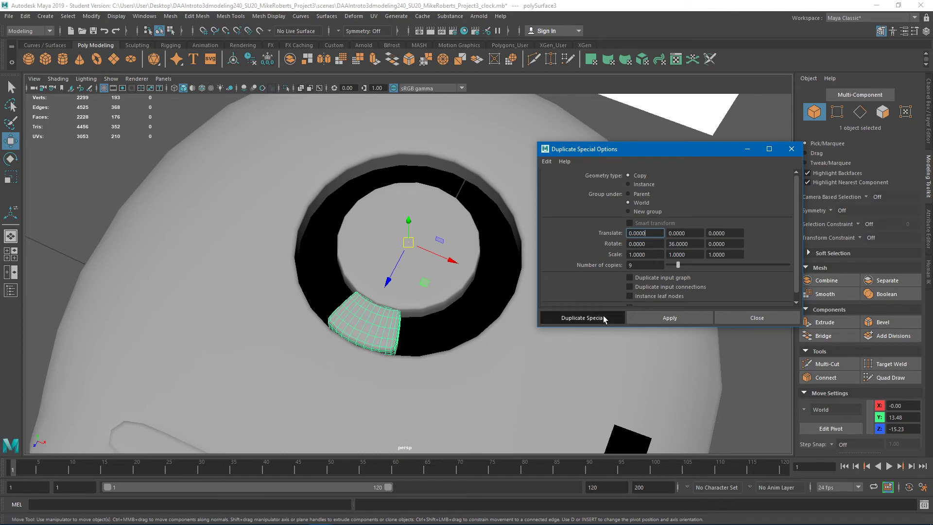
click(547, 318)
Step: Reopen the Duplicate Special options to review the rotation and copy-count settings, and close them without duplicating
alt+drag(469, 309, 475, 275)
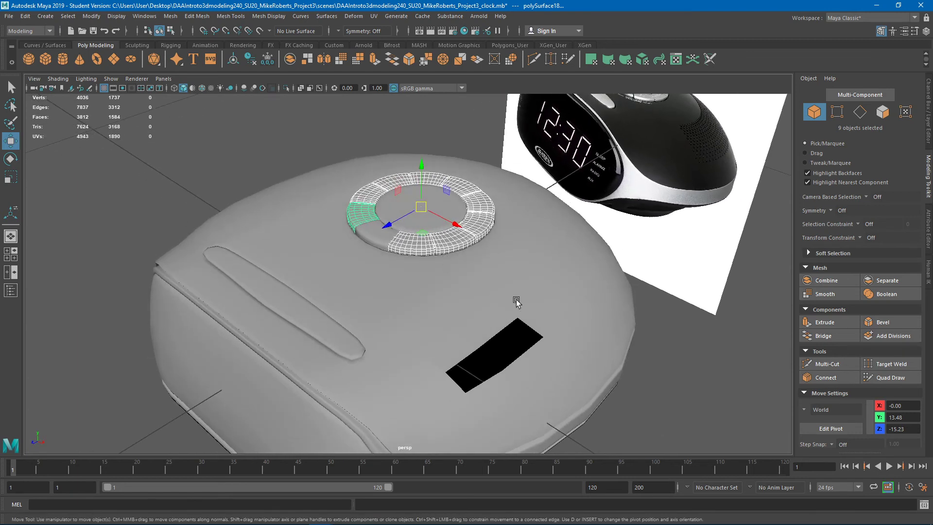
click(203, 18)
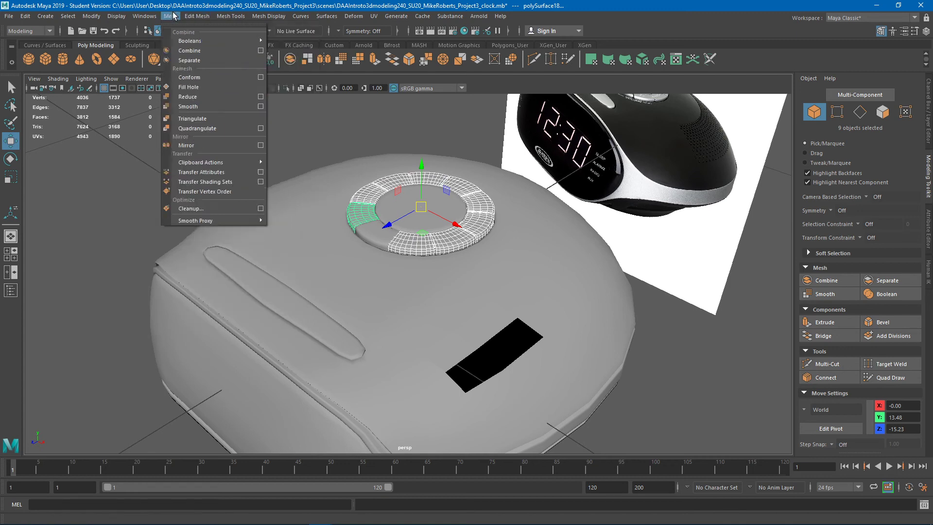
click(27, 21)
click(27, 17)
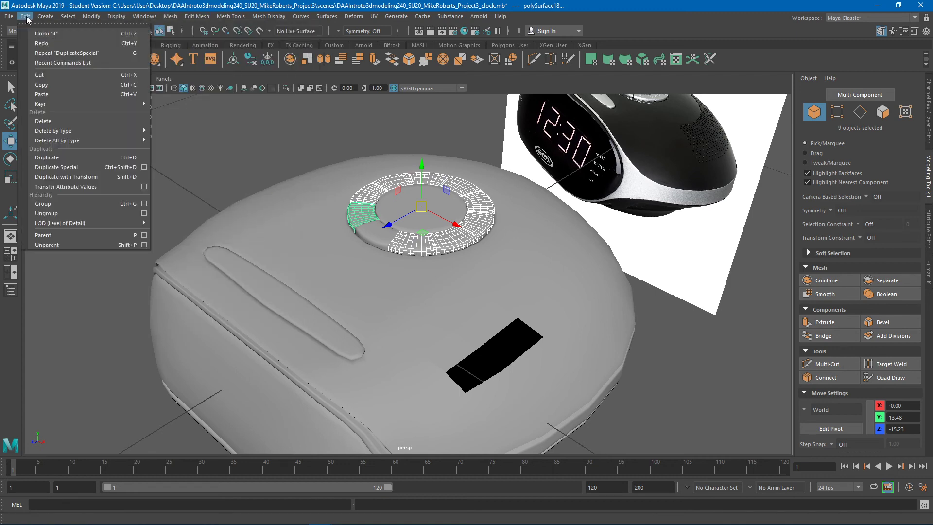
click(143, 168)
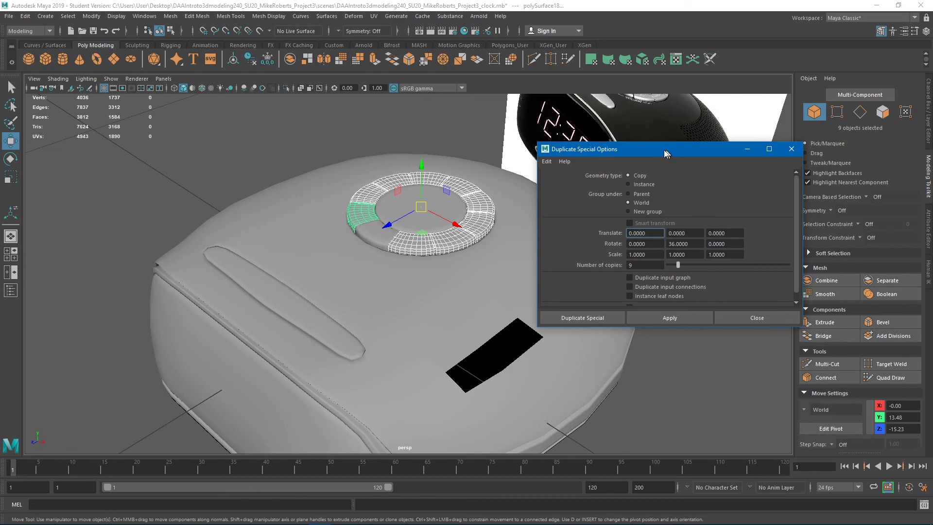
click(722, 317)
Step: Select the clock body and inspect the model's dial, front and side against the reference image
click(543, 313)
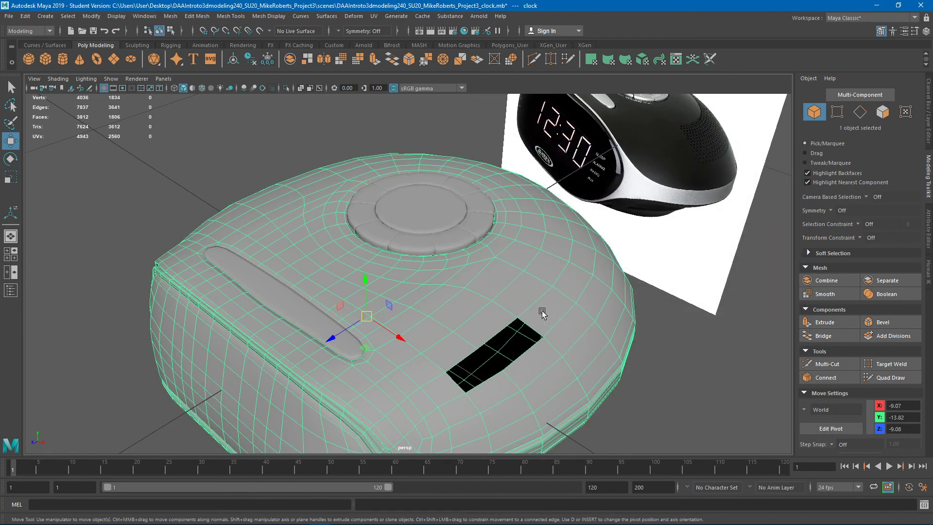
click(197, 17)
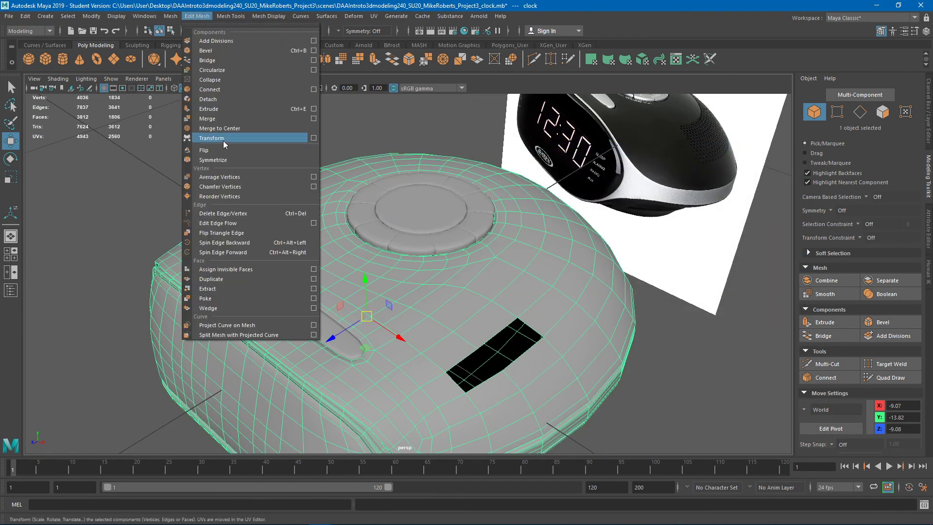
alt+drag(606, 378, 620, 333)
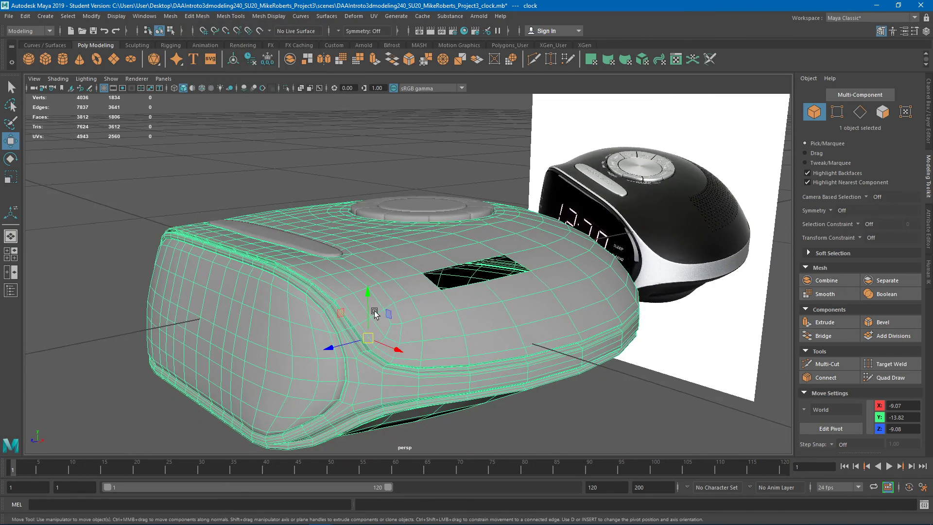
alt+drag(374, 312, 416, 300)
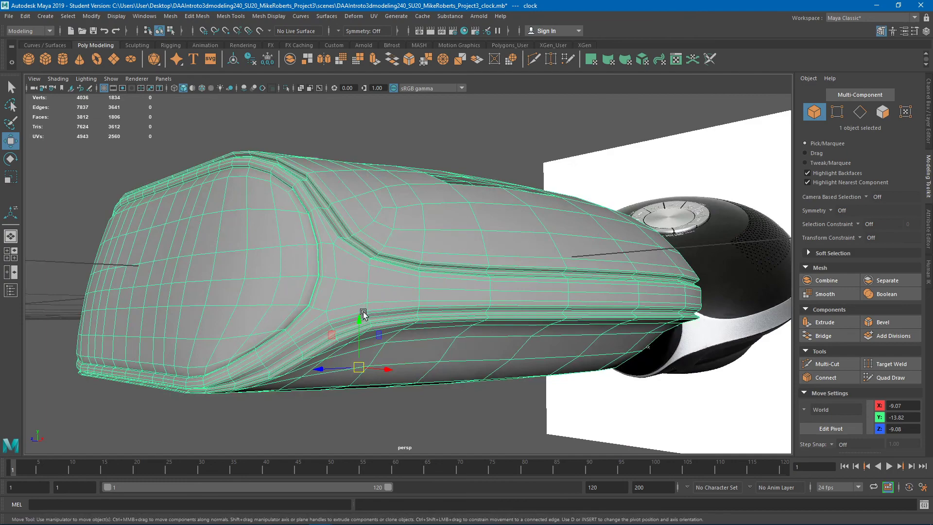
alt+drag(540, 323, 439, 337)
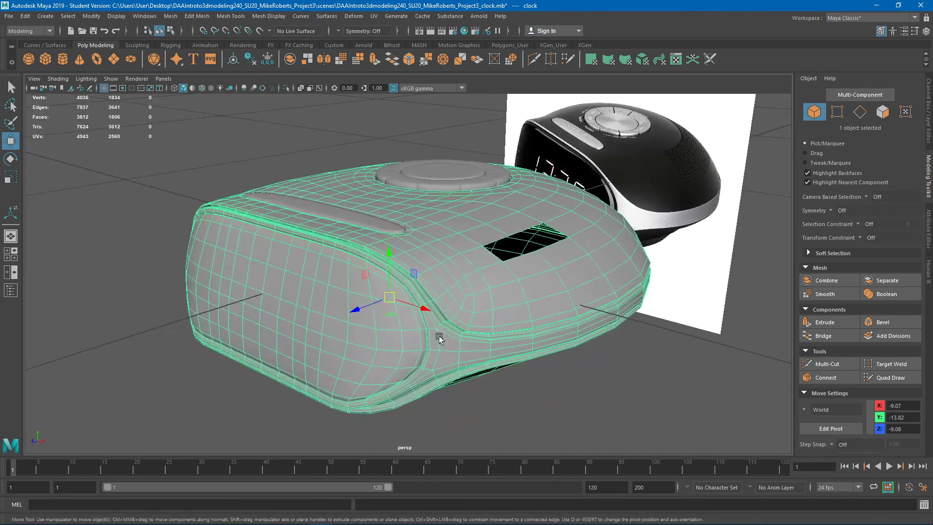
click(344, 514)
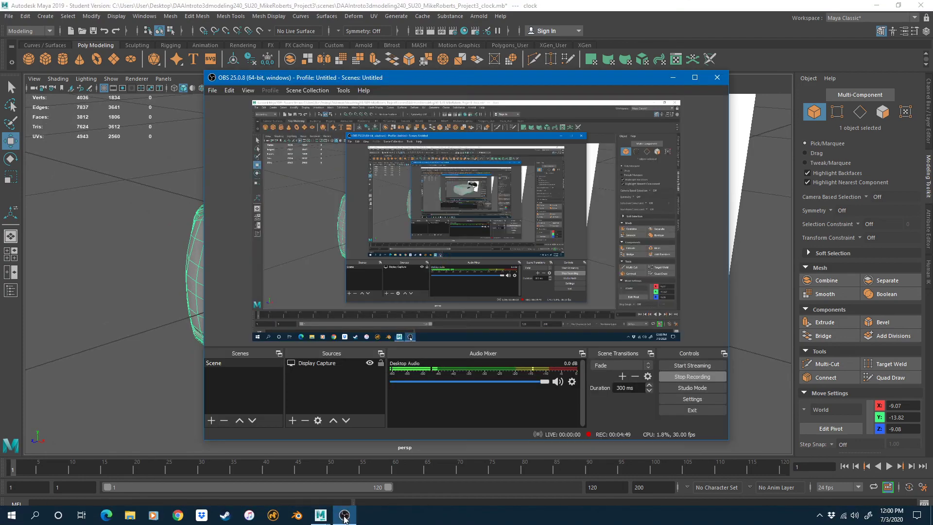